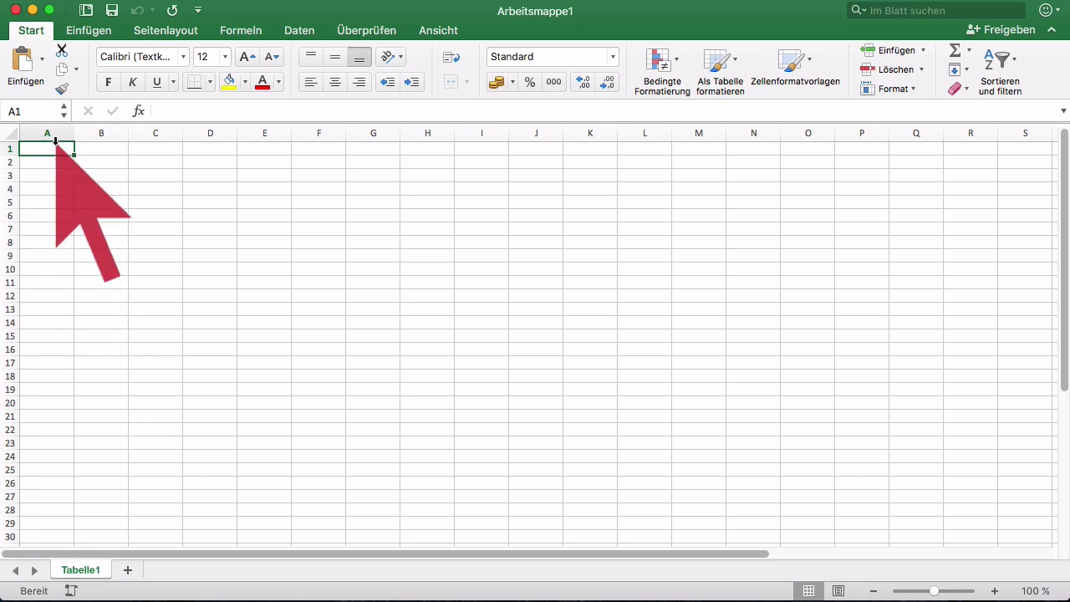
Practise selecting column A, row 3, and cells B5, D7 and C7.
left_click(55, 137)
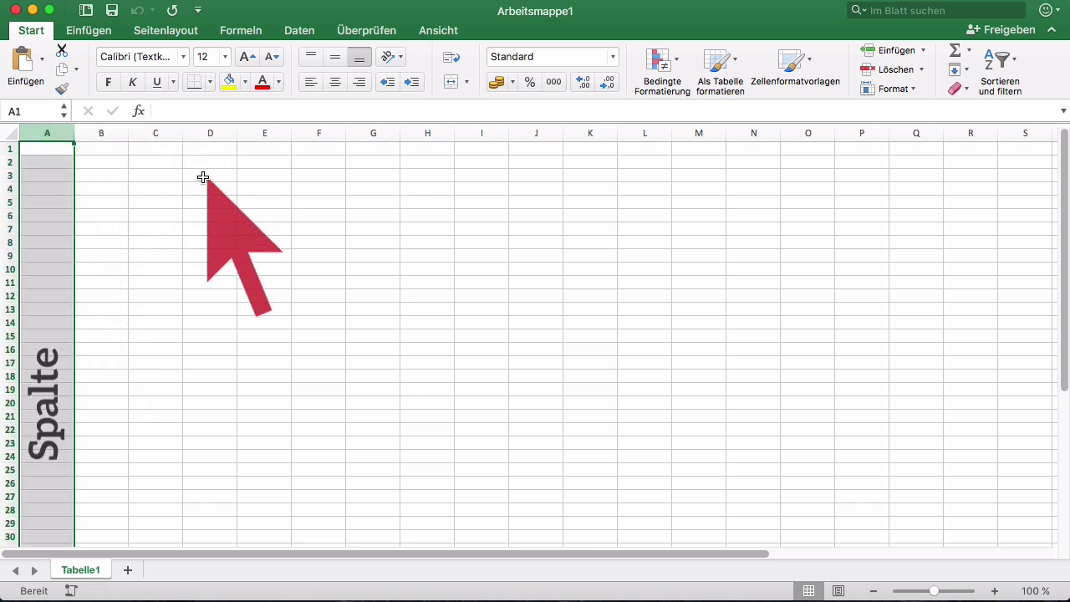
left_click(7, 175)
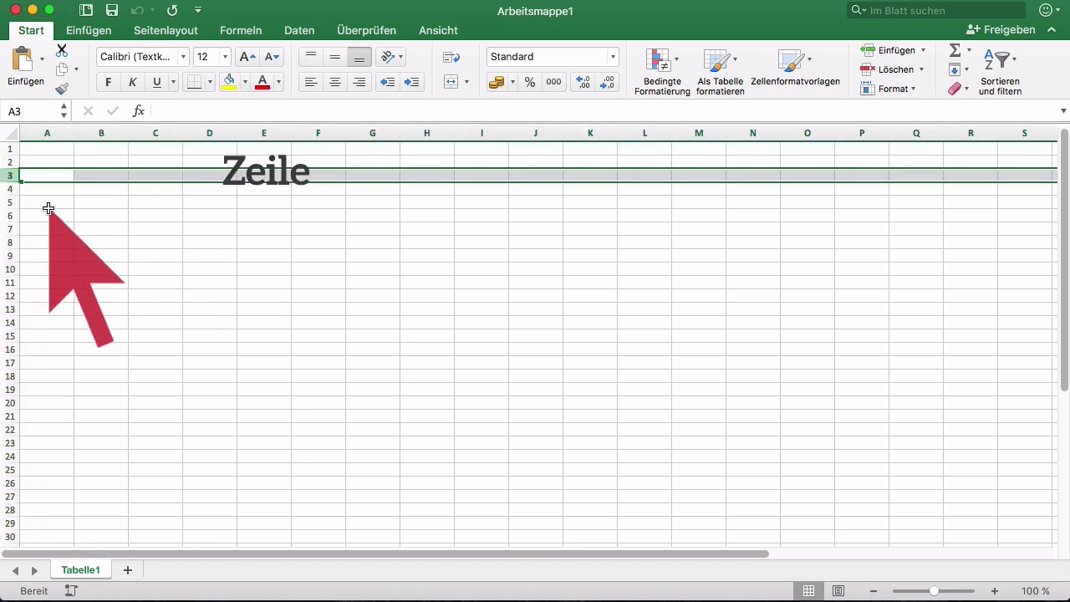
left_click(104, 202)
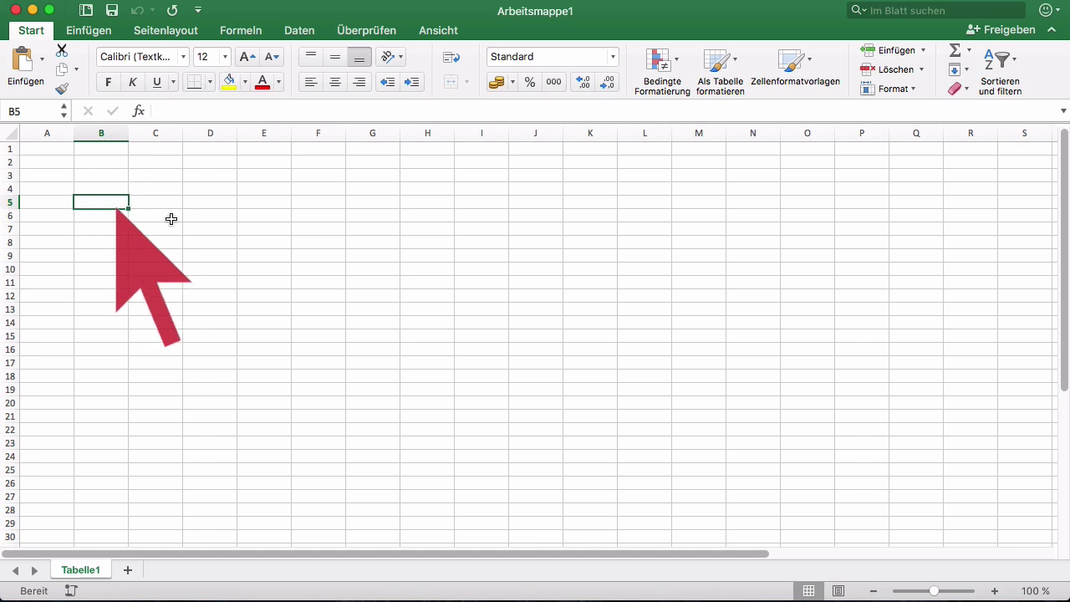
left_click(228, 230)
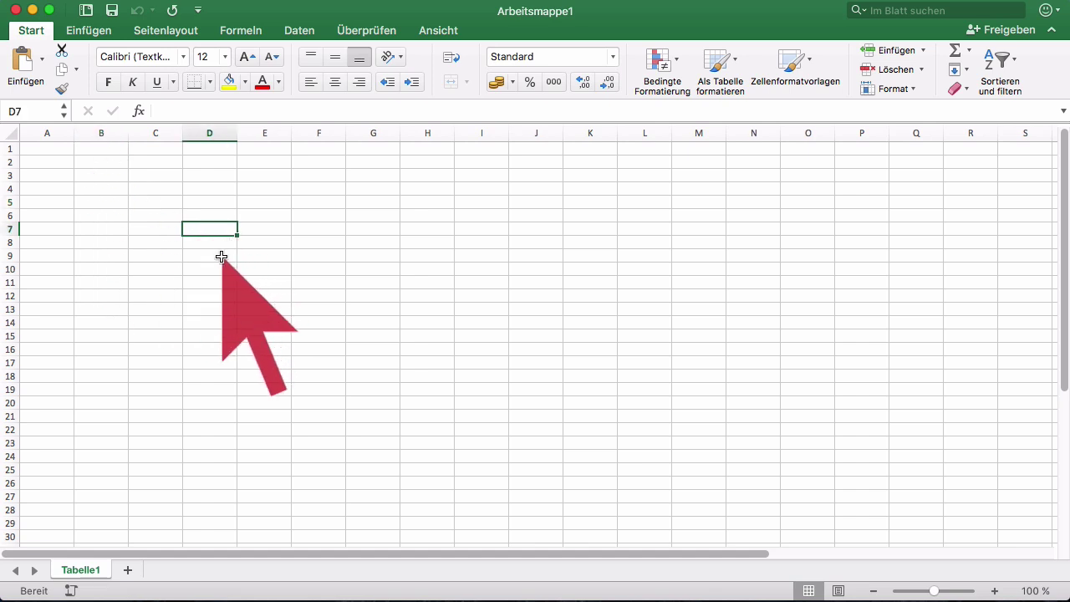
left_click(150, 231)
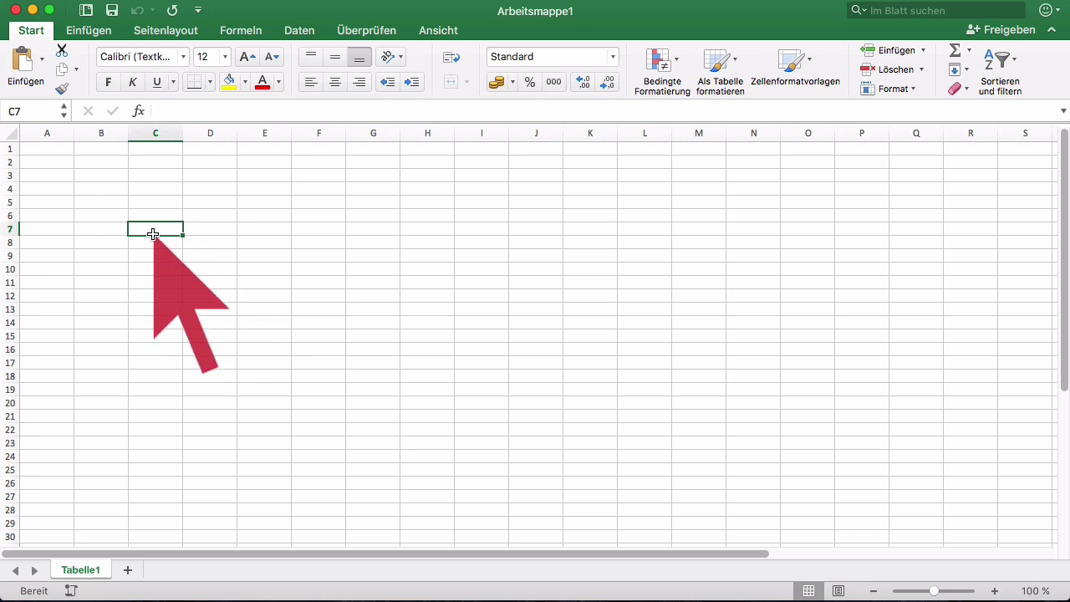
Enter the value 100 in cell B6.
left_click(109, 216)
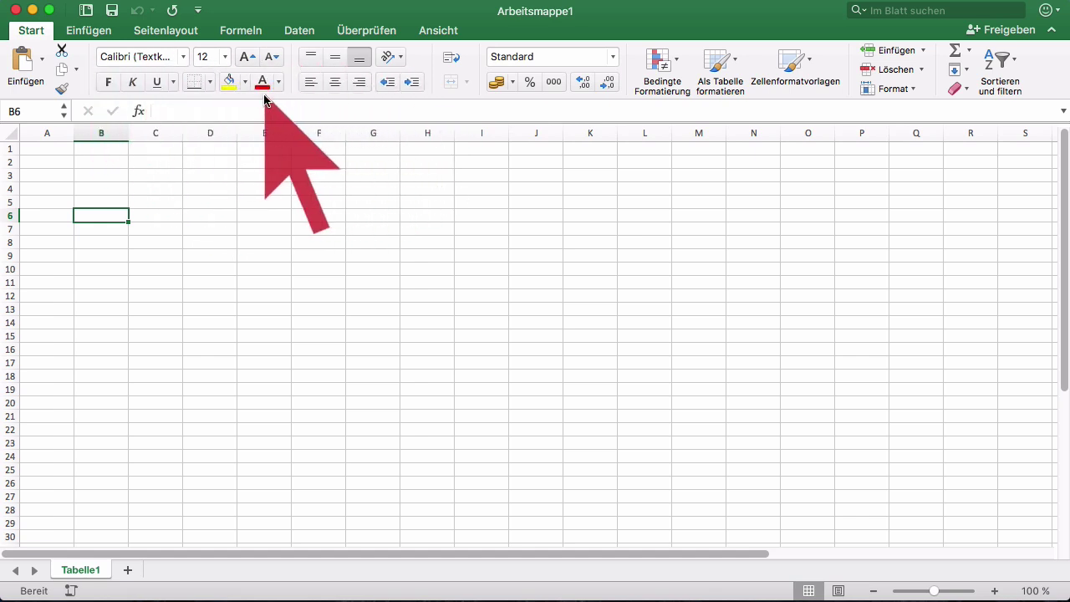
double_click(110, 215)
type("100")
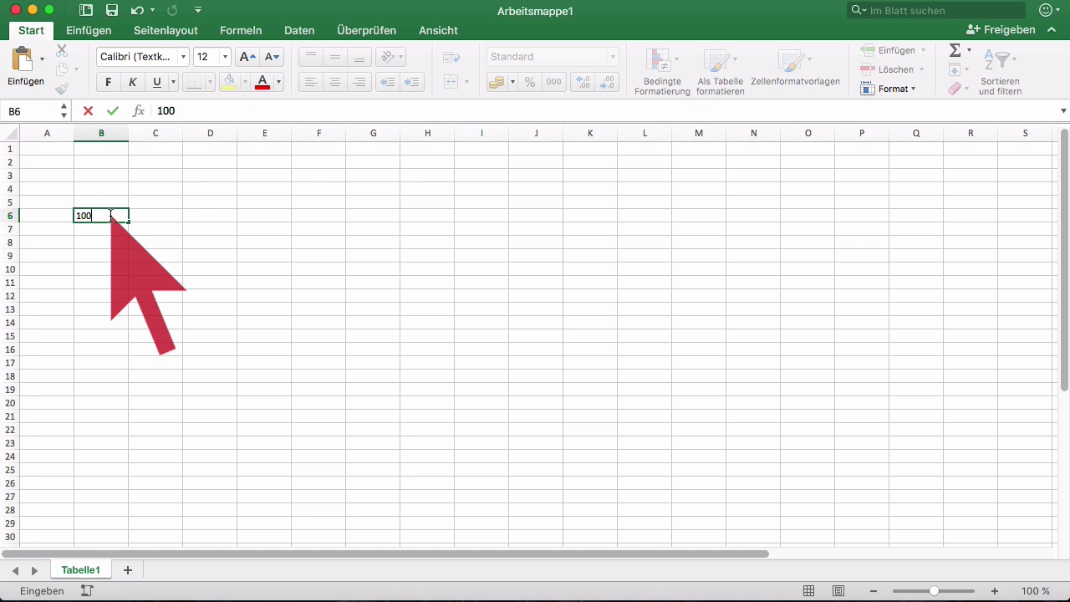
key("Return")
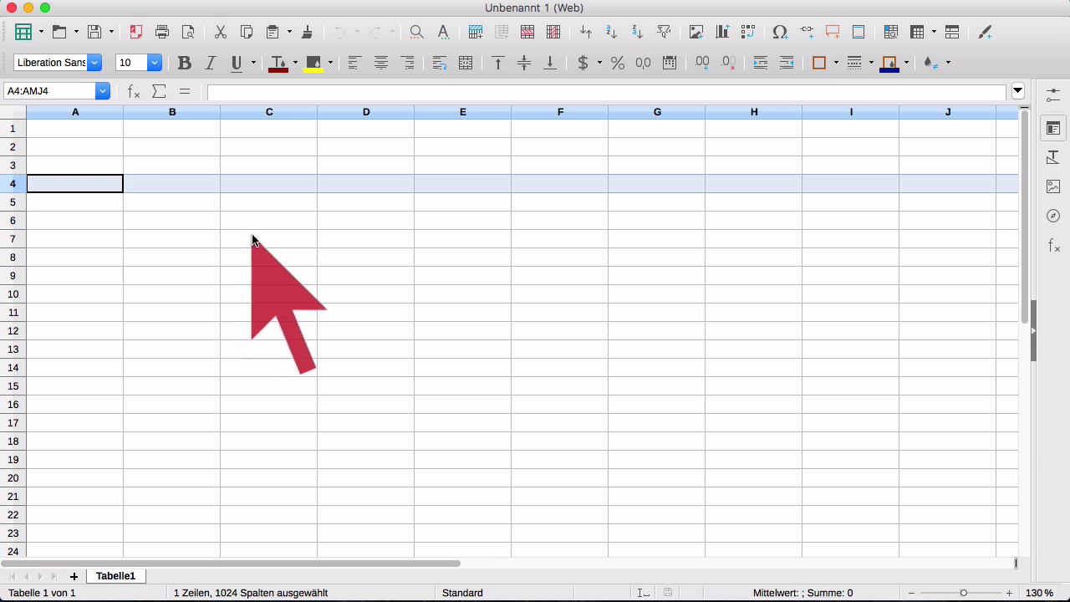
left_click(99, 112)
left_click(10, 184)
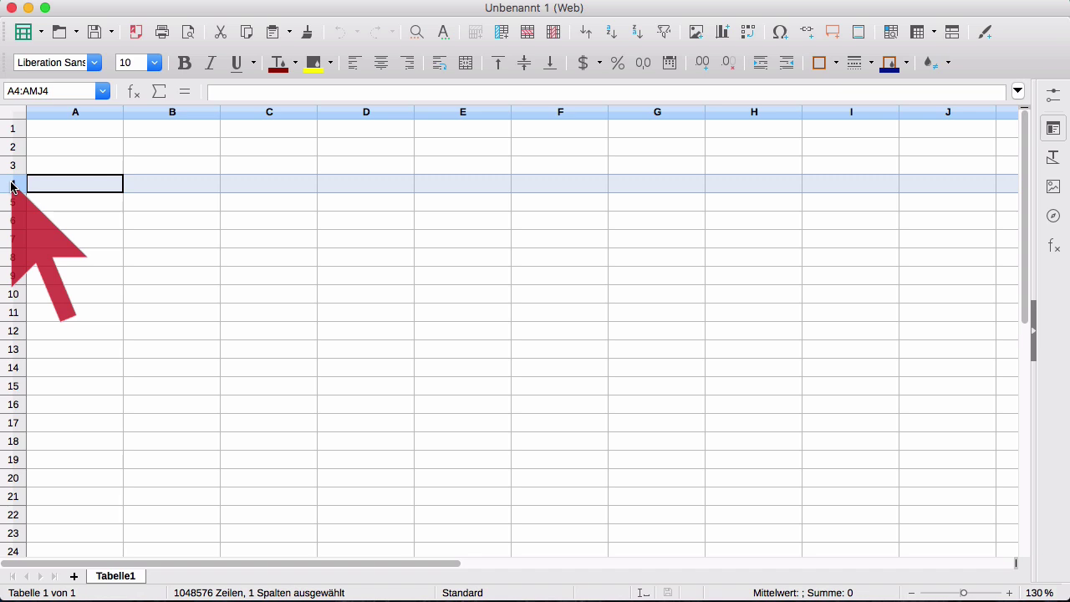
left_click(179, 186)
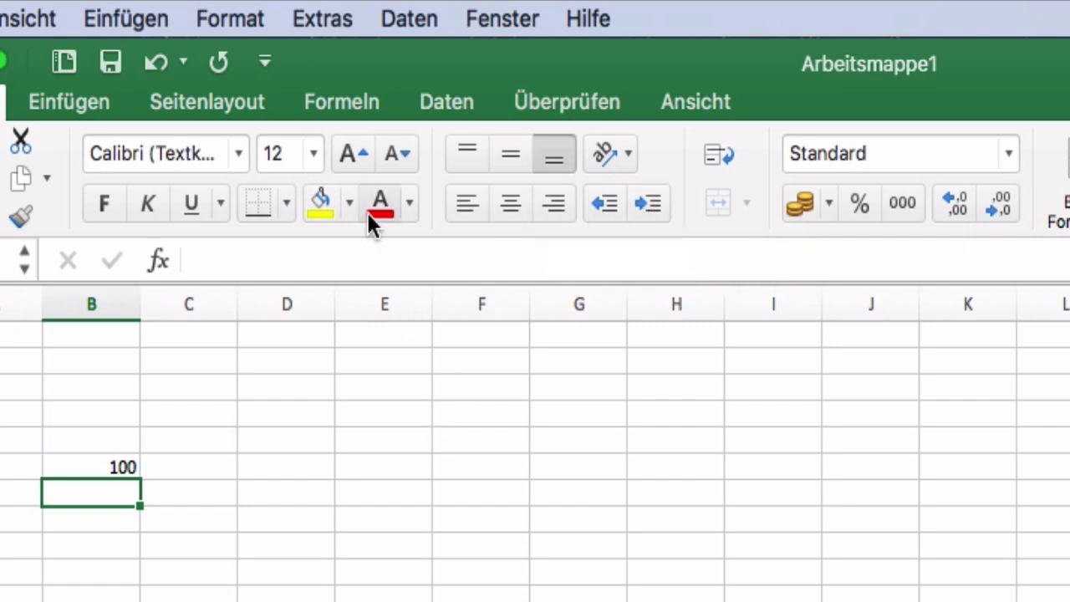
left_click(332, 15)
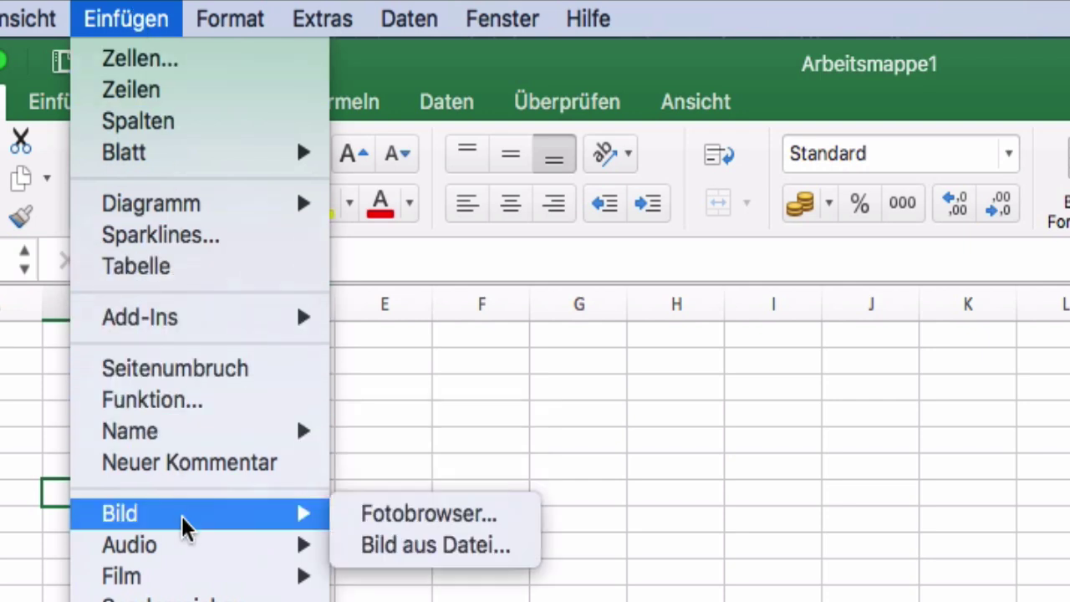
mouse_move(122, 576)
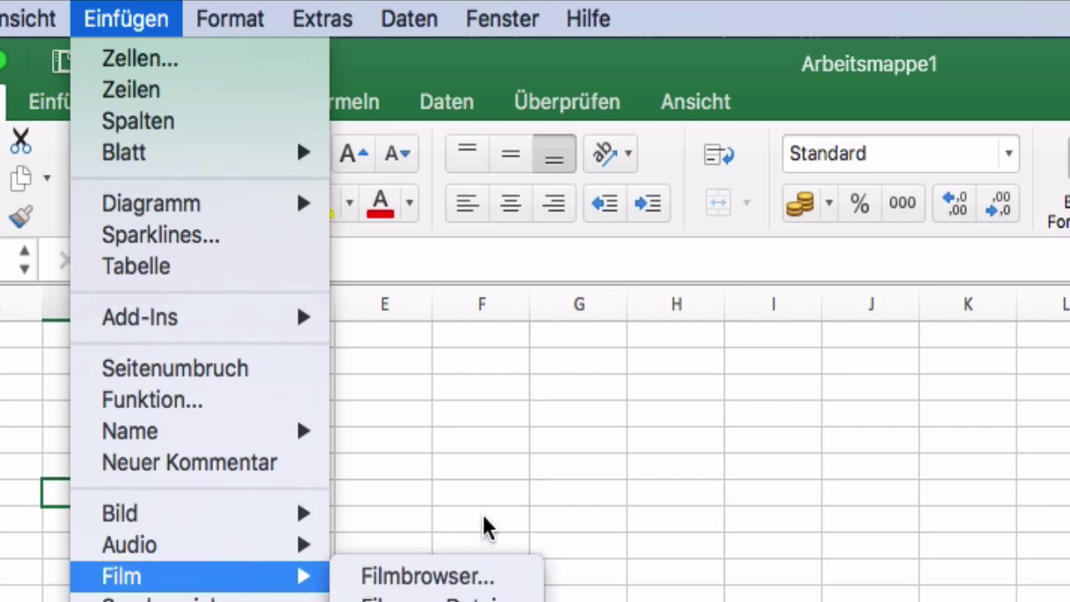
left_click(485, 527)
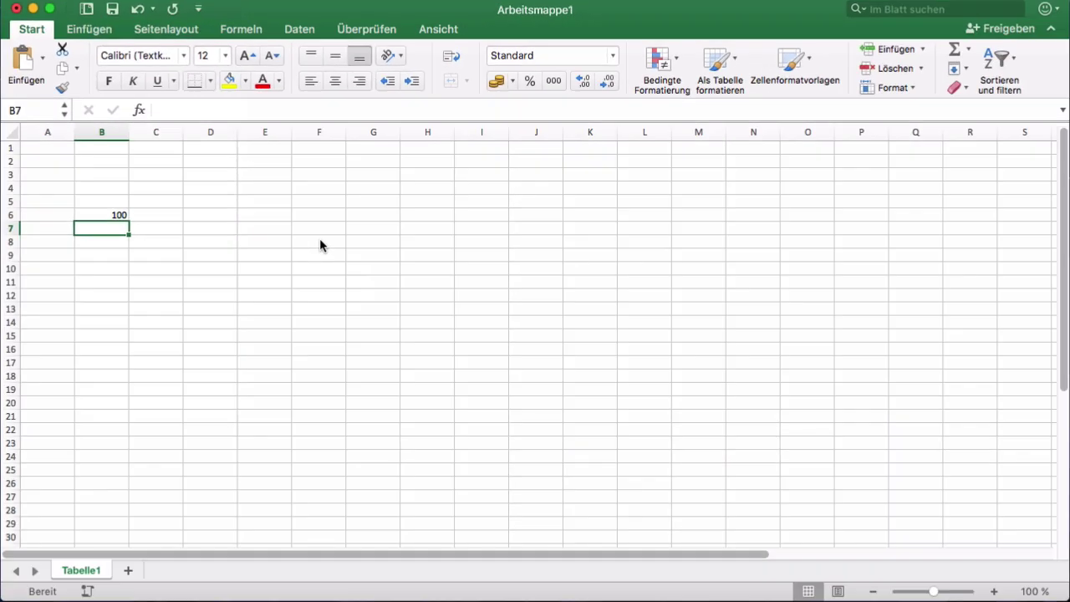
left_click(223, 190)
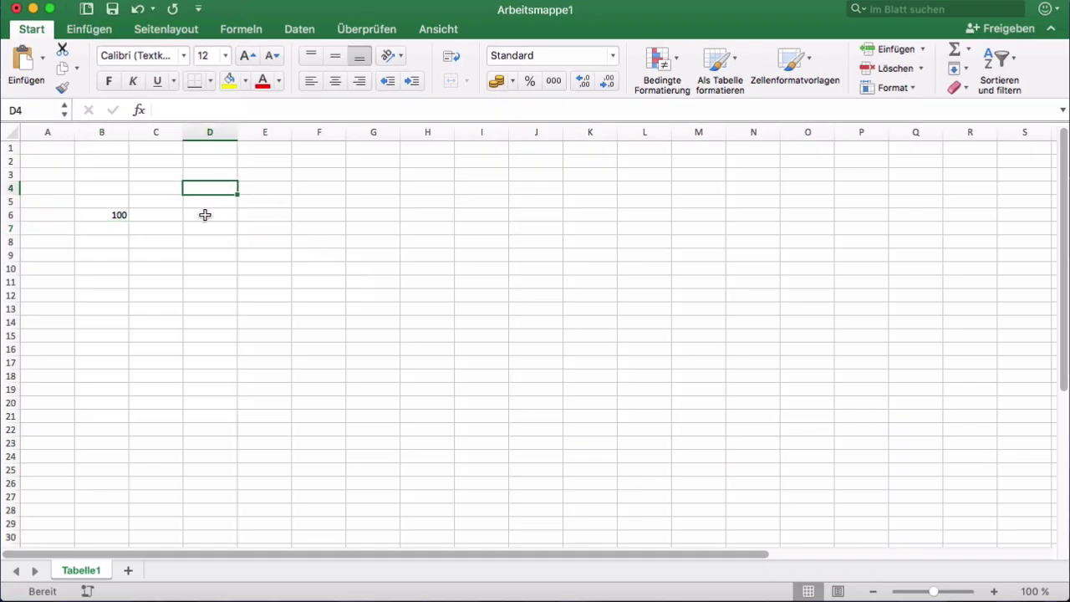
left_click(206, 216)
left_click(206, 244)
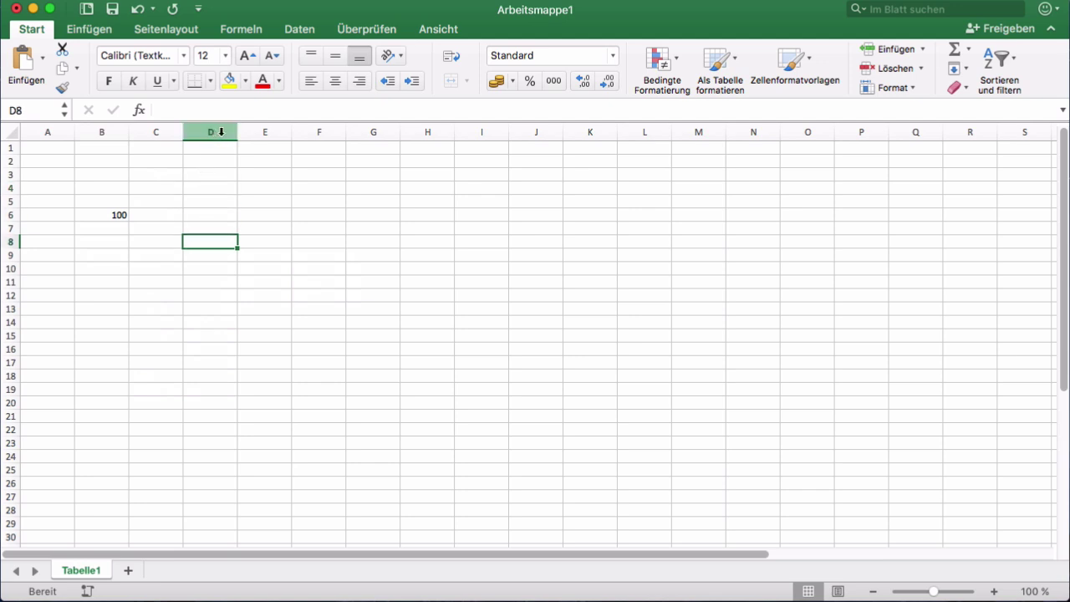
left_click(220, 131)
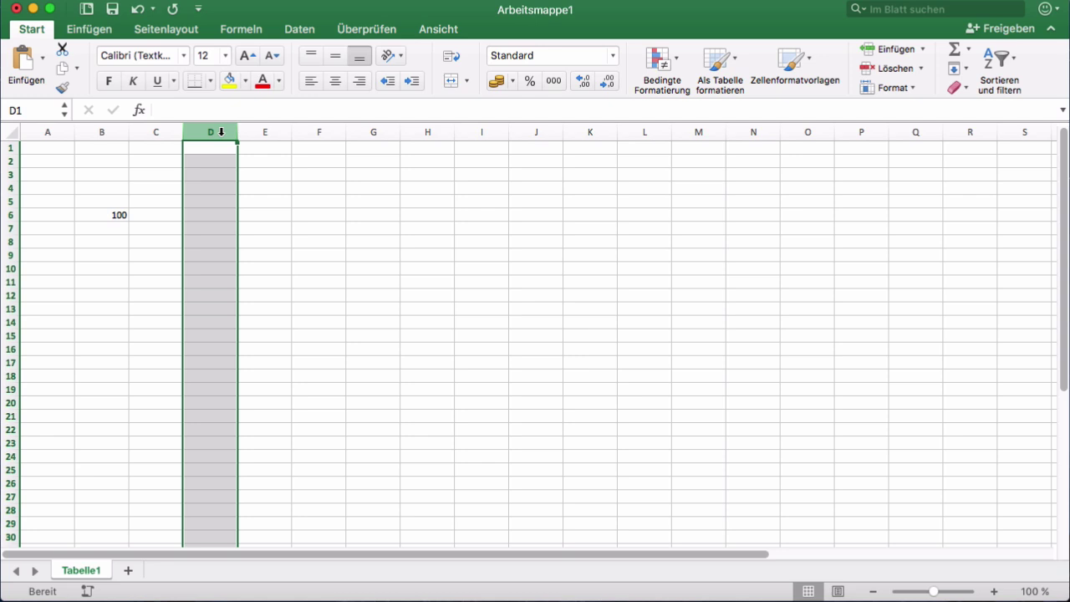
left_click(9, 187)
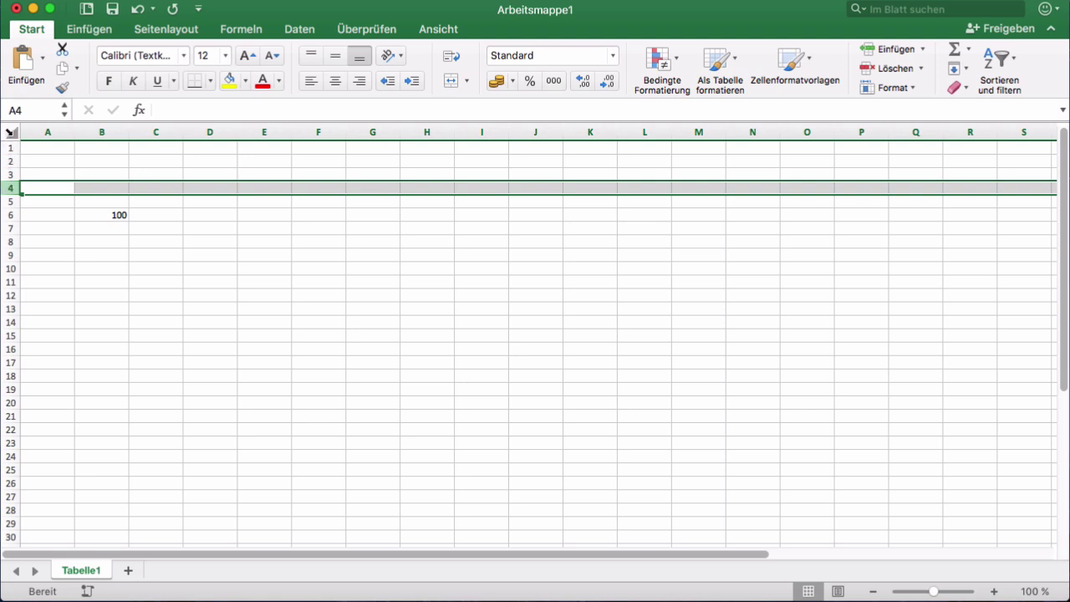
left_click(11, 132)
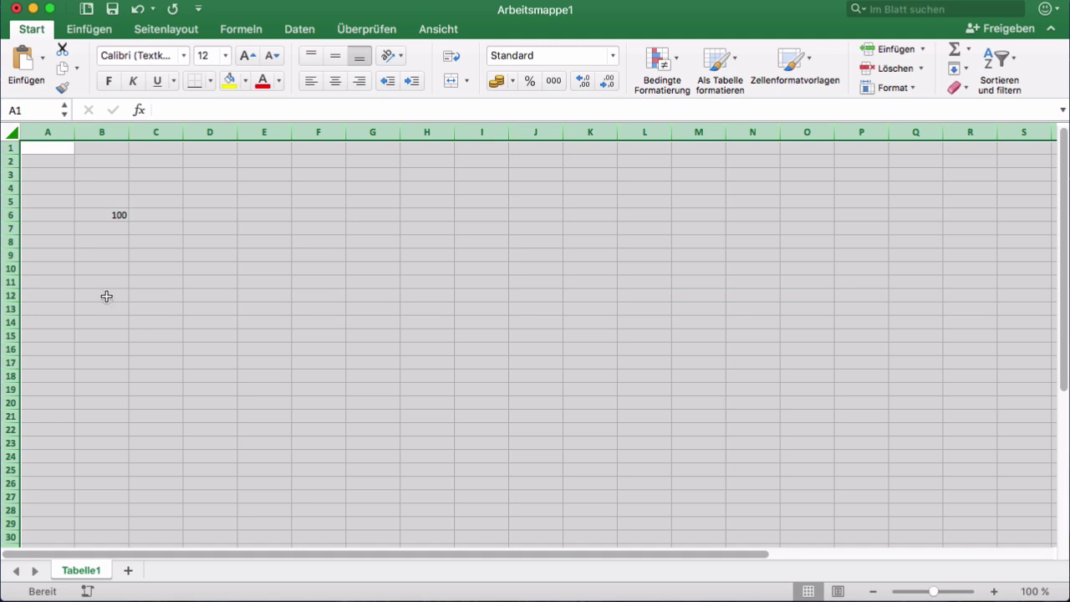
left_click(106, 296)
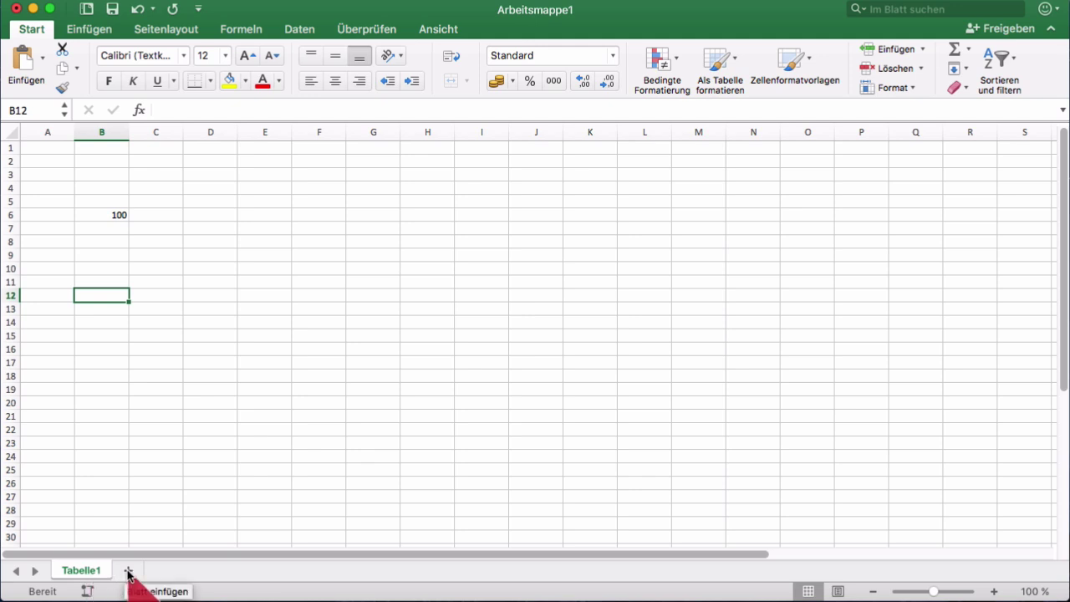
Add a new sheet, Tabelle2, and enter 'Tabelle 2' in its cell A1.
left_click(129, 572)
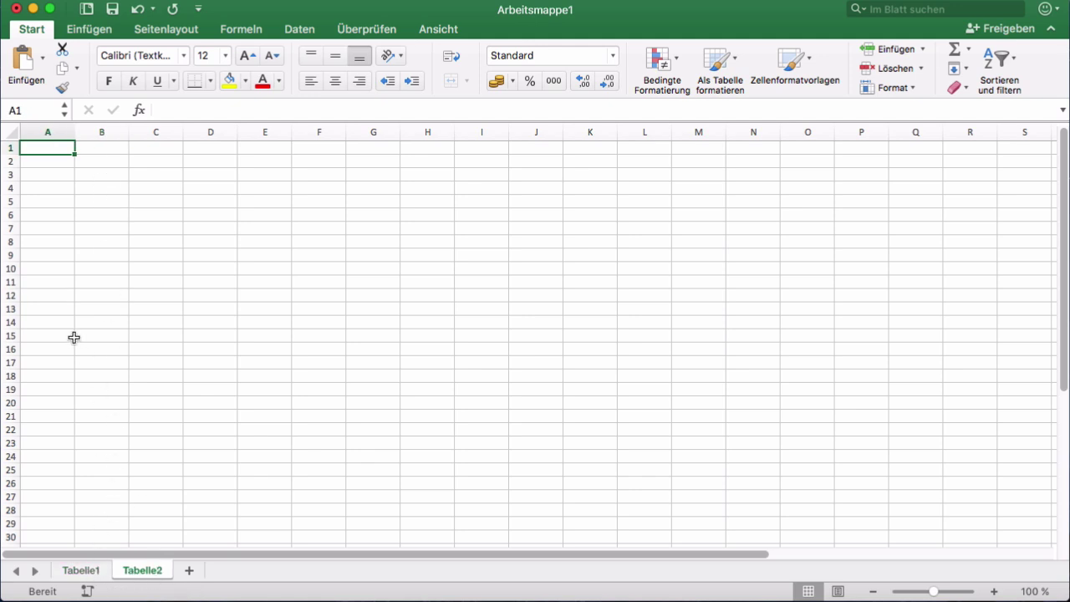
type("Tabelle 2")
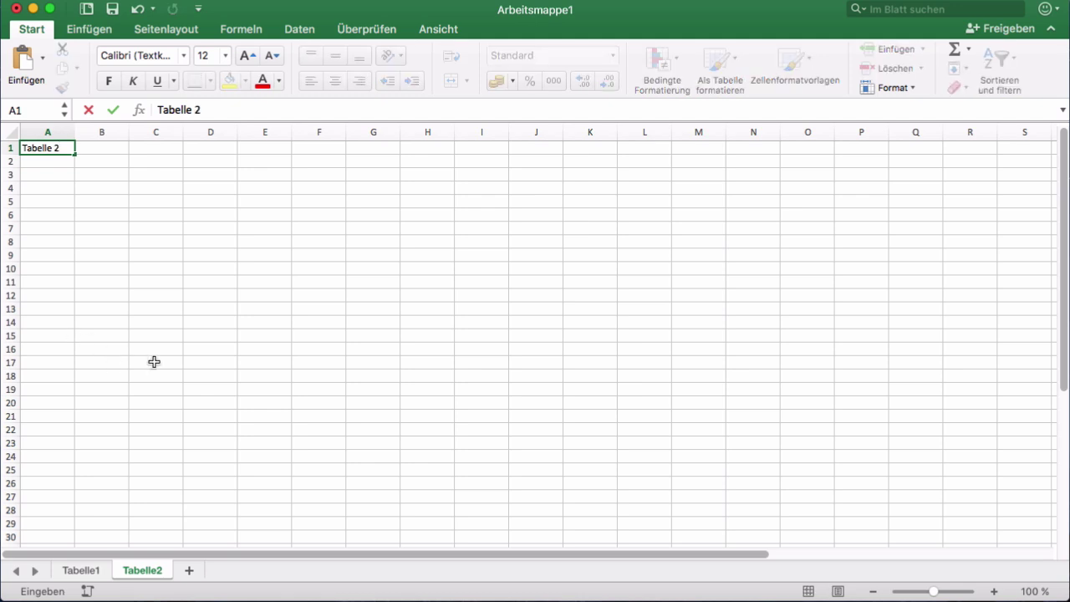
left_click(153, 362)
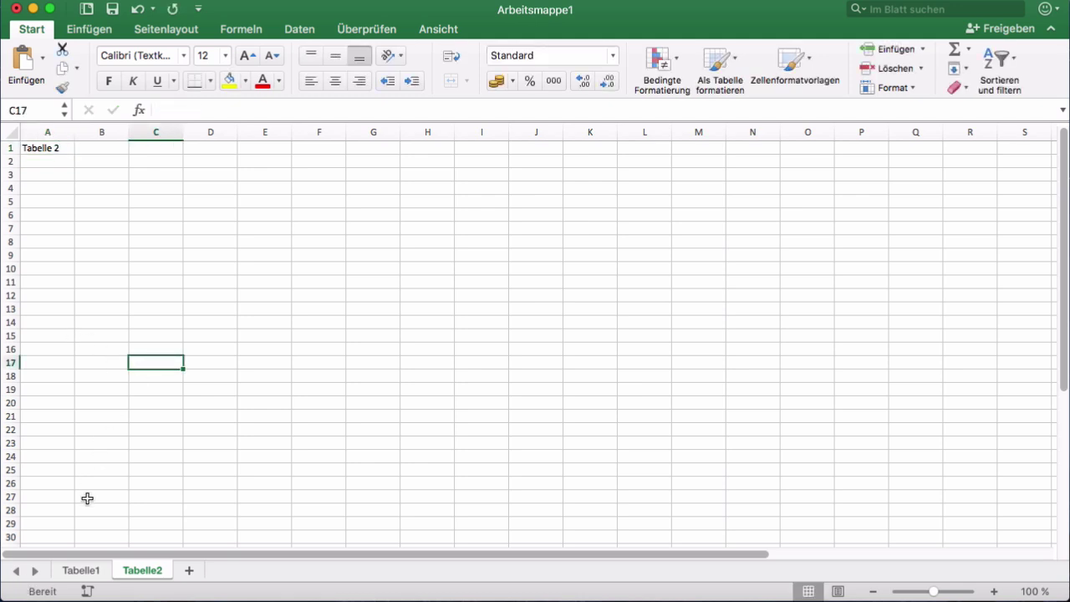
Switch back and forth between the Tabelle1 and Tabelle2 sheets, ending on Tabelle2.
double_click(96, 569)
left_click(138, 571)
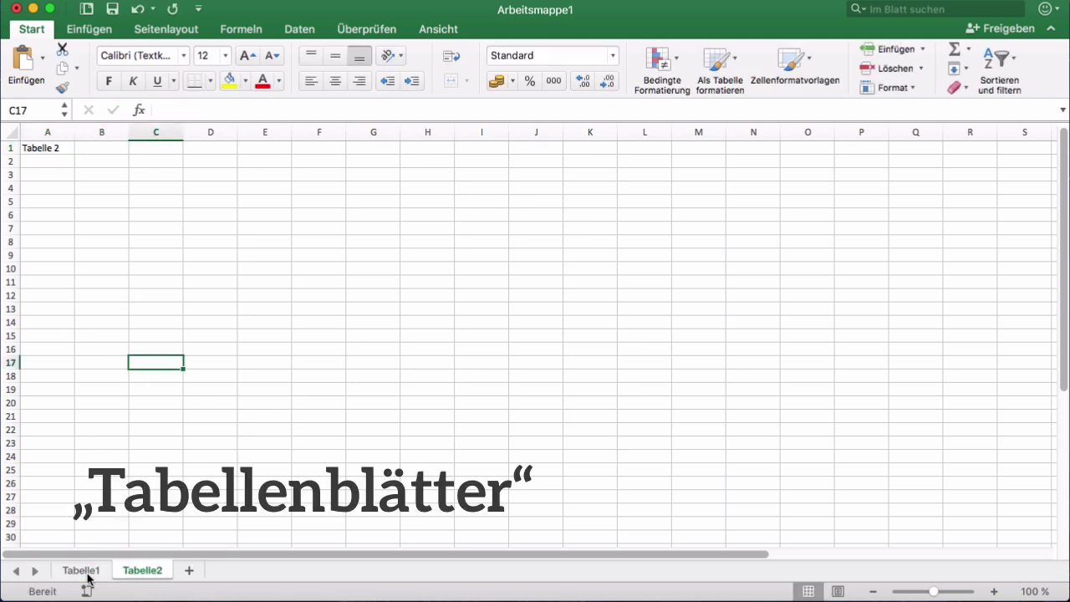
left_click(86, 575)
left_click(125, 576)
left_click(81, 575)
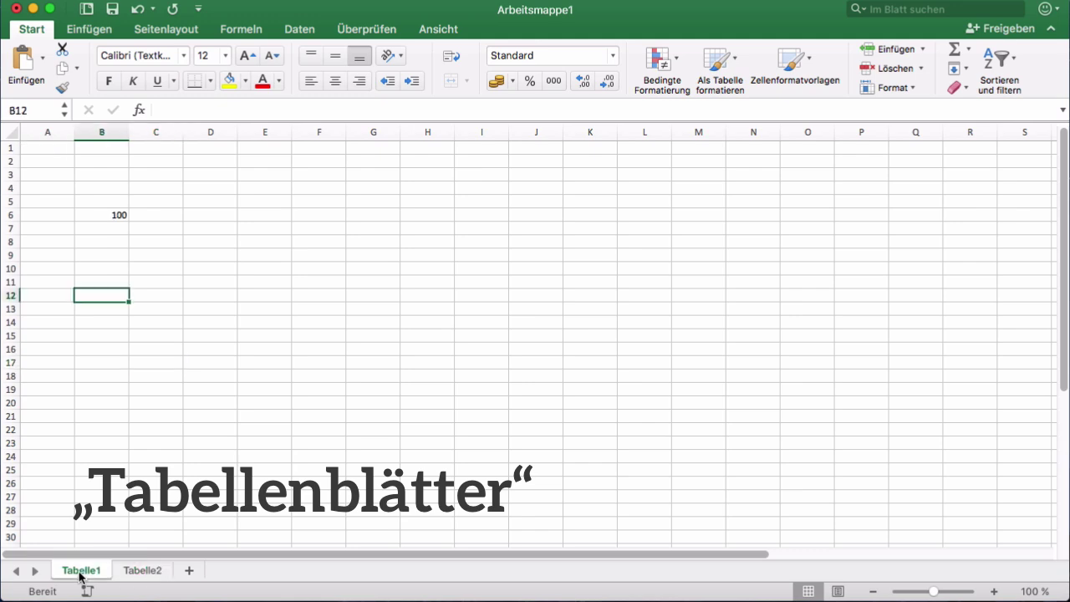
left_click(137, 575)
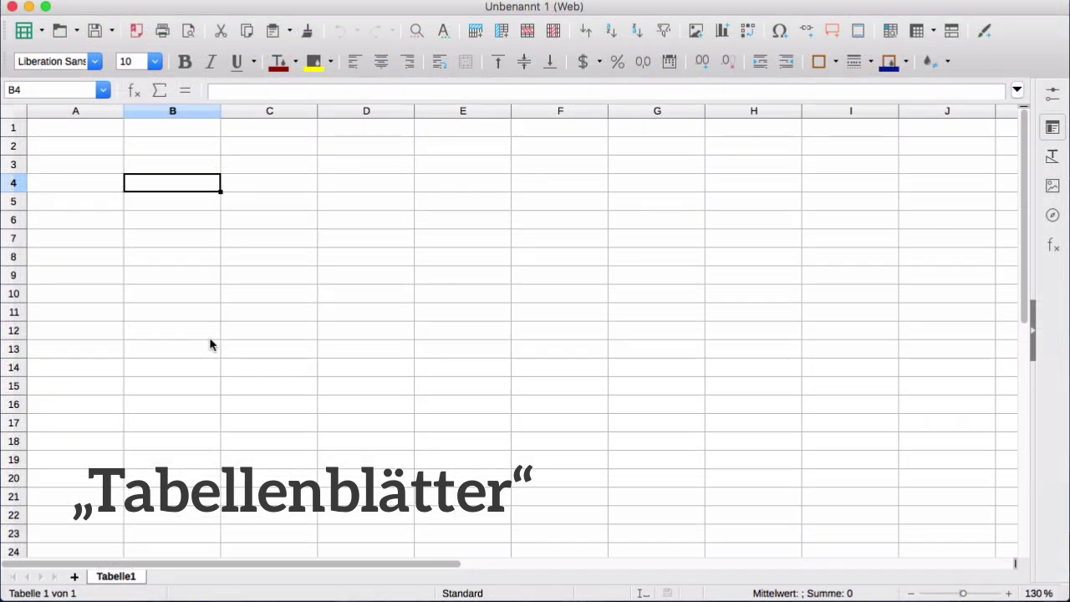
In LibreOffice Calc, add a Tabelle2 sheet and rename Tabelle1 to 'Erste Tabelle'.
left_click(187, 279)
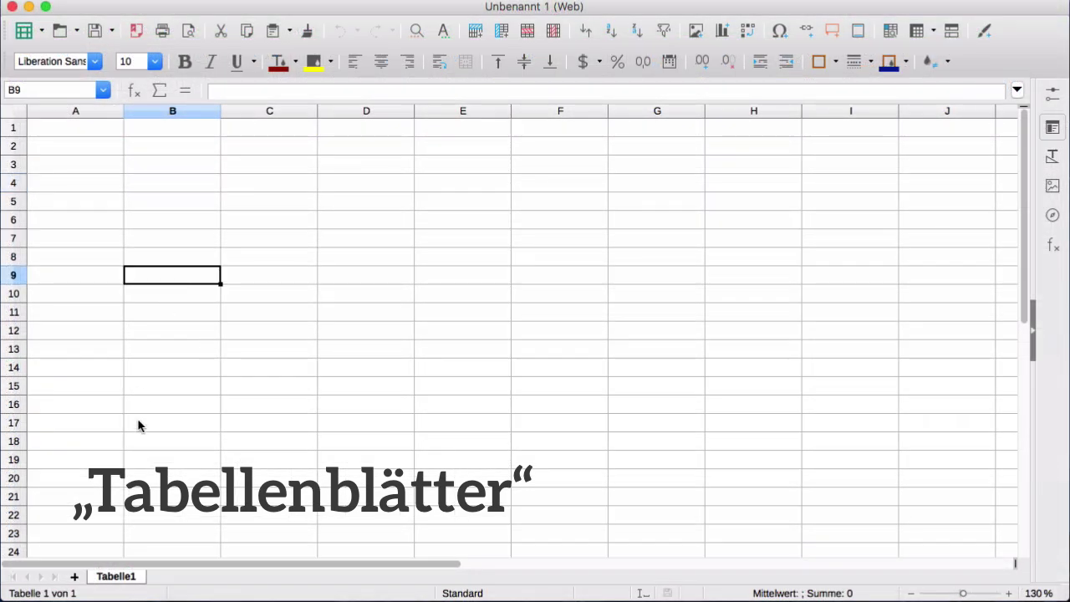
left_click(74, 577)
left_click(127, 579)
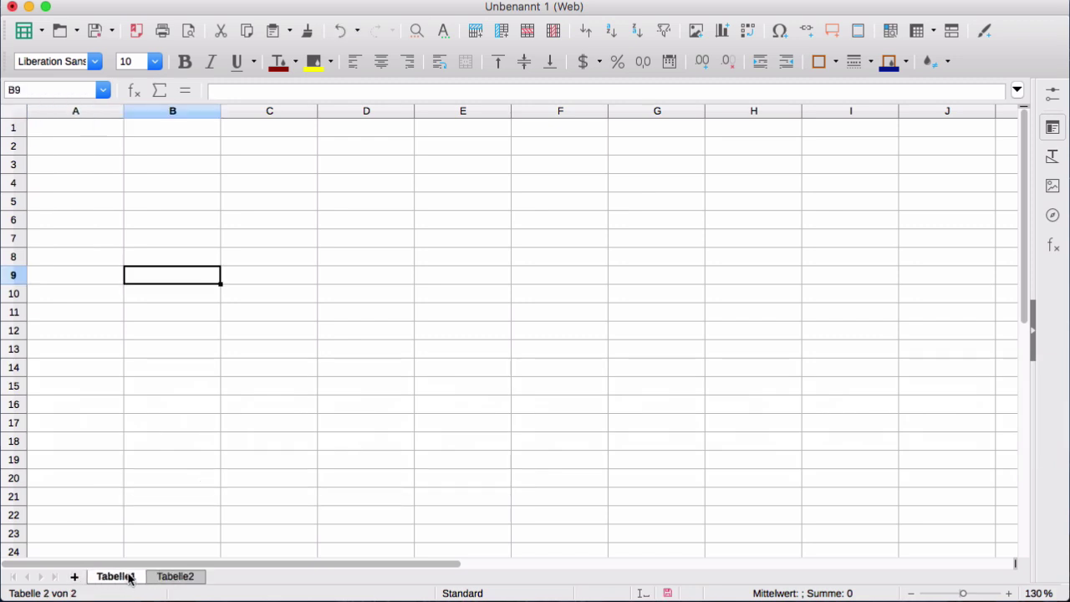
double_click(127, 579)
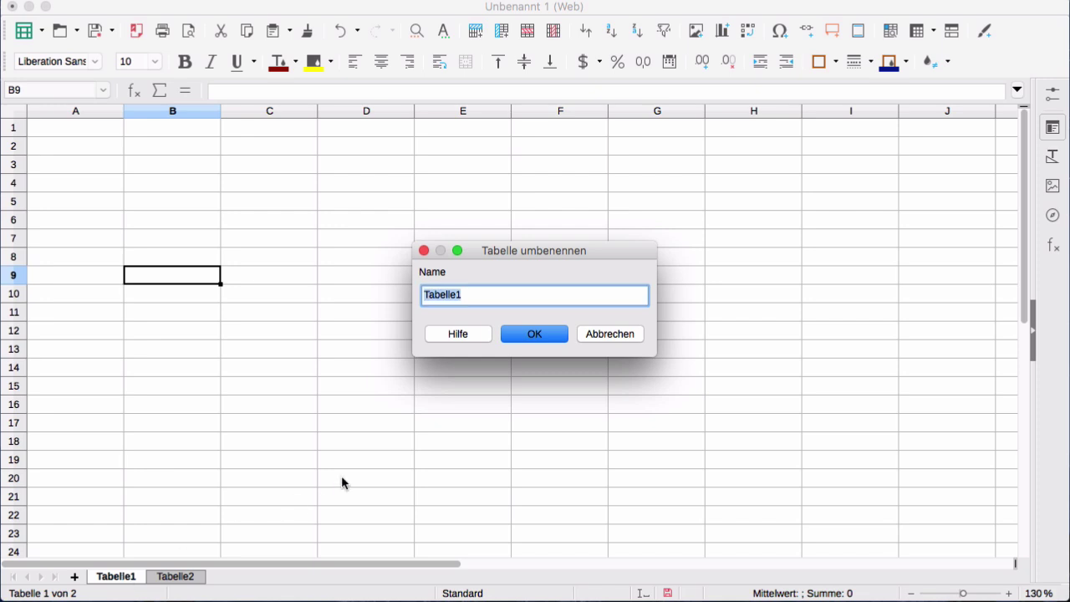
type("Erste")
left_click(536, 335)
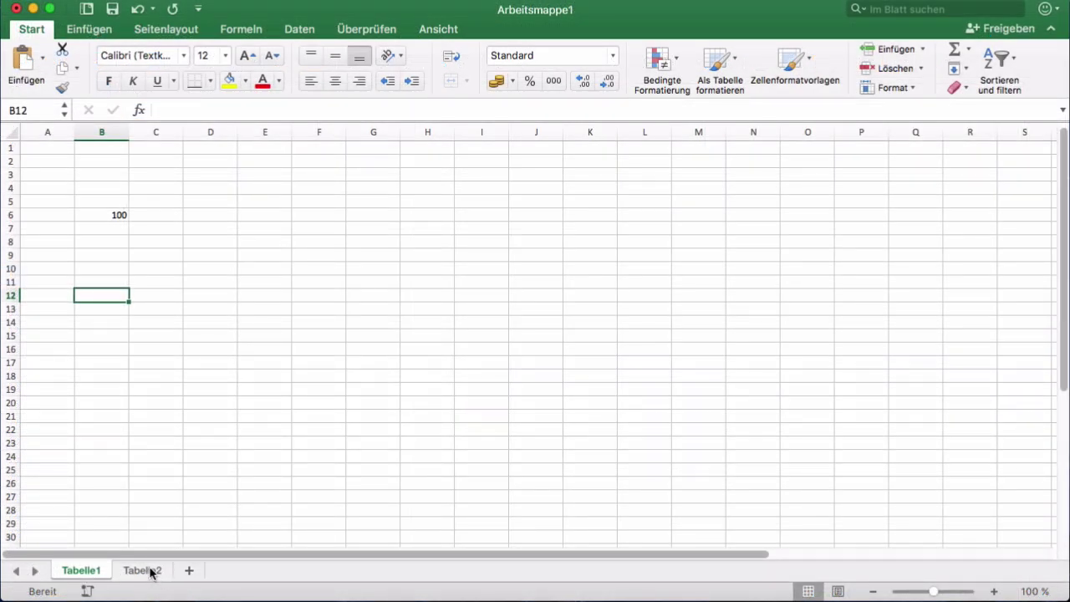
Rename the Tabelle2 sheet tab to 'Zweite Tabelle' and return to the grid.
double_click(150, 571)
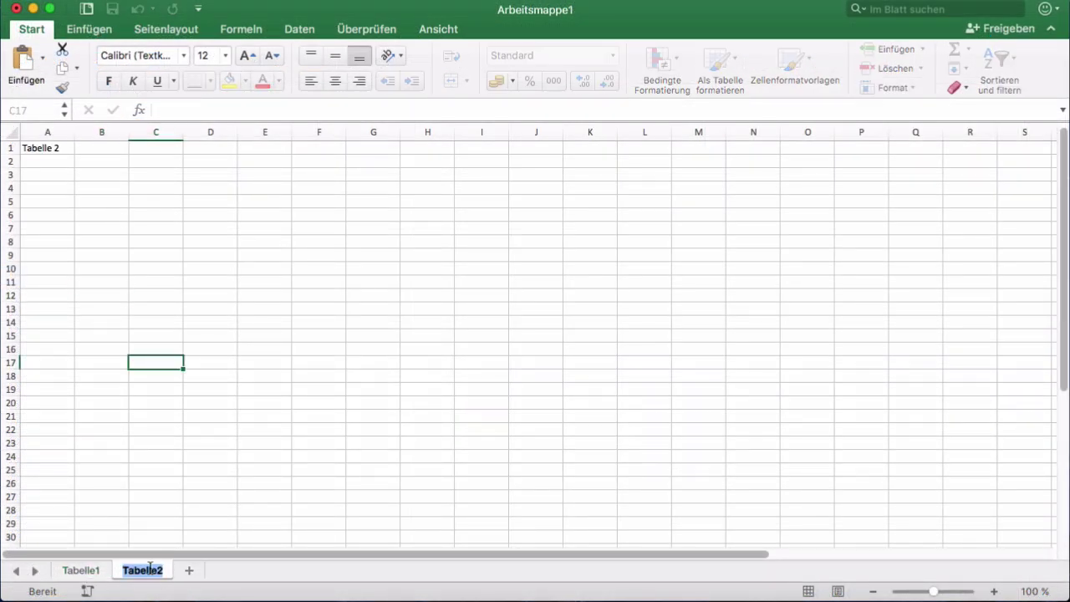
type("Zweite")
type(" Tabelle")
key("Return")
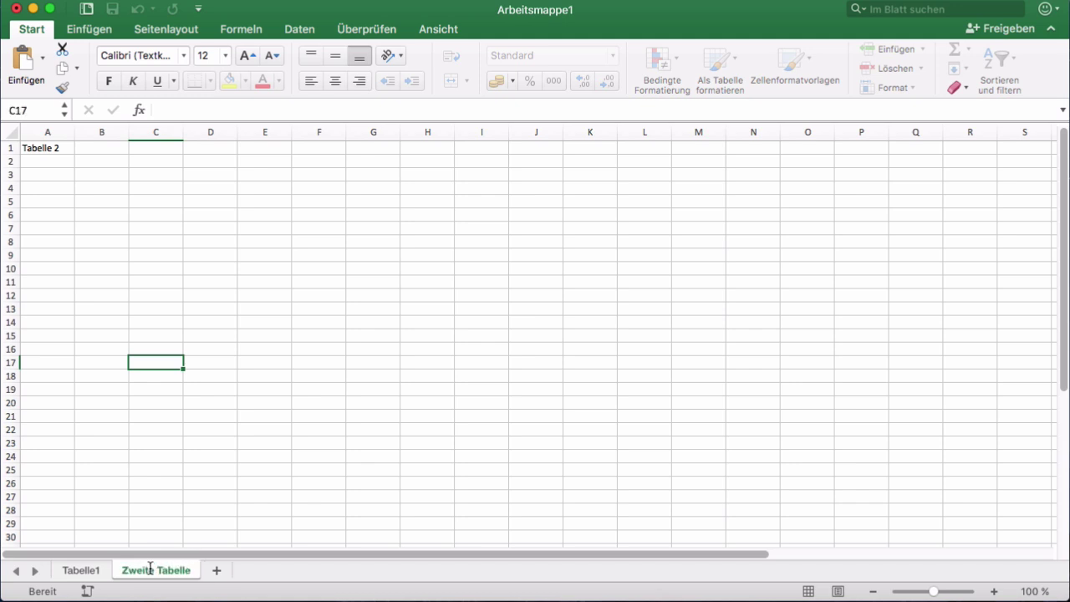
left_click(260, 291)
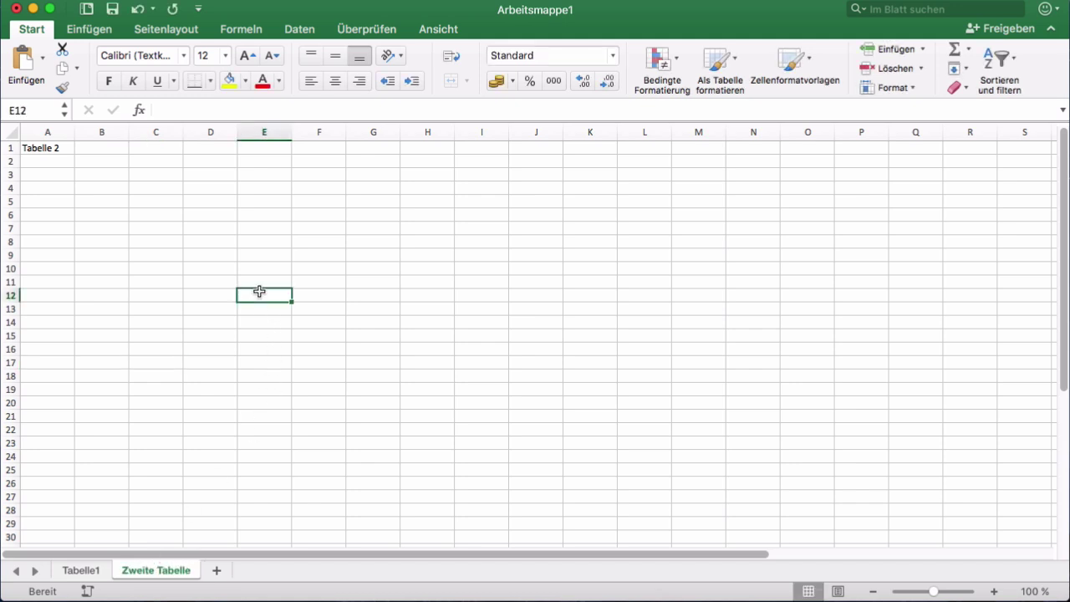